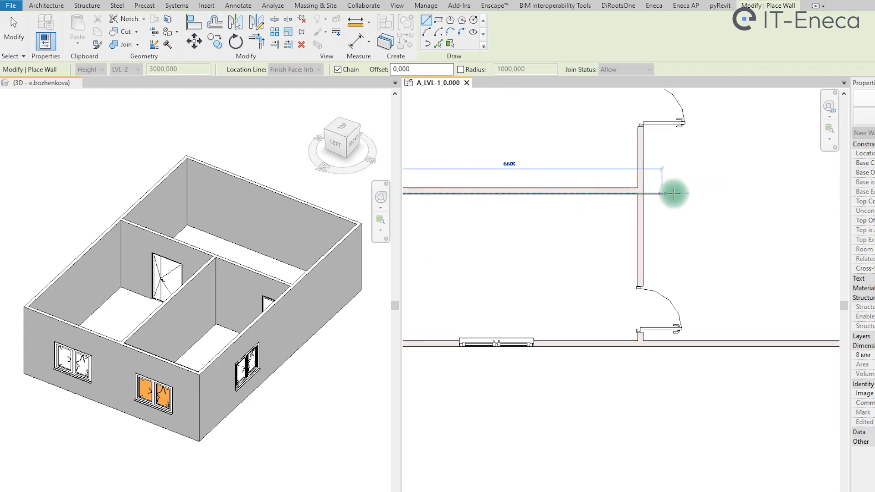
- Draw finishing walls along the inner faces of the lower room's top, right and bottom sides, closing the loop at the lower-left corner
{"action": "left_click", "coordinate": [648, 193]}
{"action": "scroll", "coordinate": [643, 402], "scroll_direction": "down", "scroll_amount": 2}
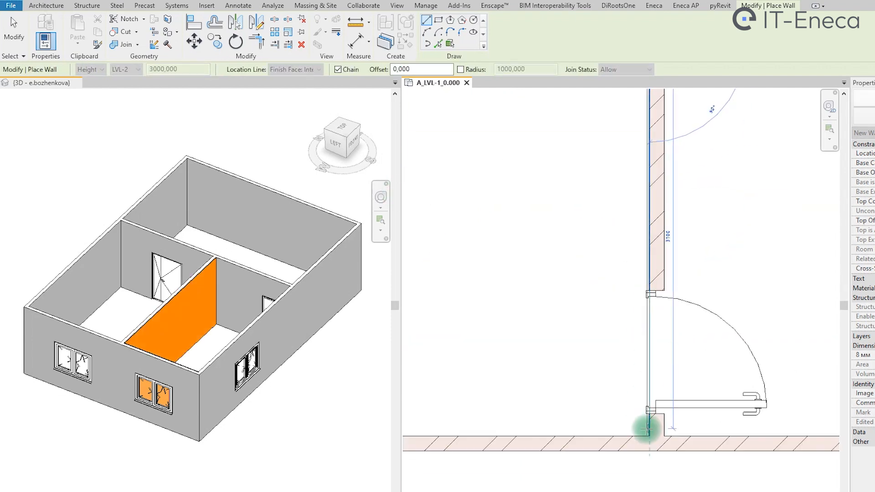
{"action": "left_click", "coordinate": [645, 436]}
{"action": "scroll", "coordinate": [547, 434], "scroll_direction": "down", "scroll_amount": 2}
{"action": "scroll", "coordinate": [534, 434], "scroll_direction": "down", "scroll_amount": 2}
- Set the wall join status to Disallow and draw finishing walls along the upper room's left and top inner faces
{"action": "scroll", "coordinate": [476, 434], "scroll_direction": "up", "scroll_amount": 7}
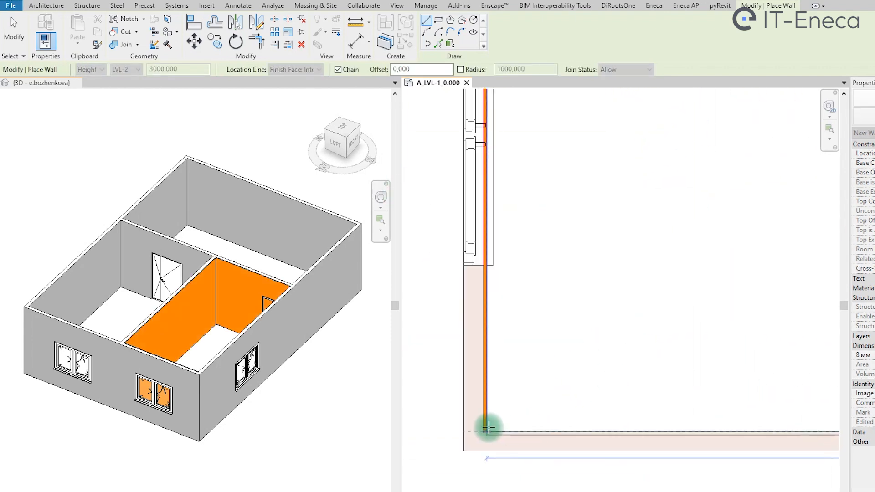
{"action": "left_click", "coordinate": [485, 437]}
{"action": "key", "text": "Escape"}
{"action": "scroll", "coordinate": [551, 407], "scroll_direction": "down", "scroll_amount": 5}
{"action": "scroll", "coordinate": [557, 369], "scroll_direction": "down", "scroll_amount": 3}
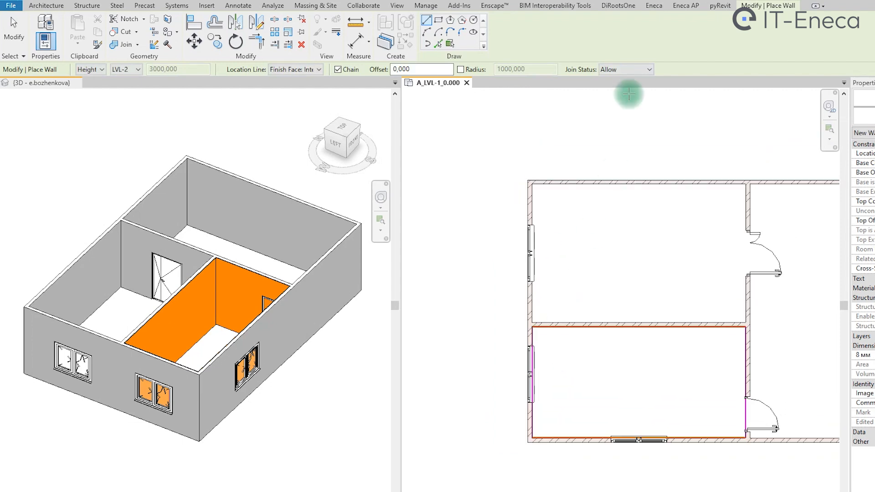
{"action": "left_click", "coordinate": [636, 89]}
{"action": "scroll", "coordinate": [529, 326], "scroll_direction": "up", "scroll_amount": 3}
{"action": "left_click", "coordinate": [527, 333]}
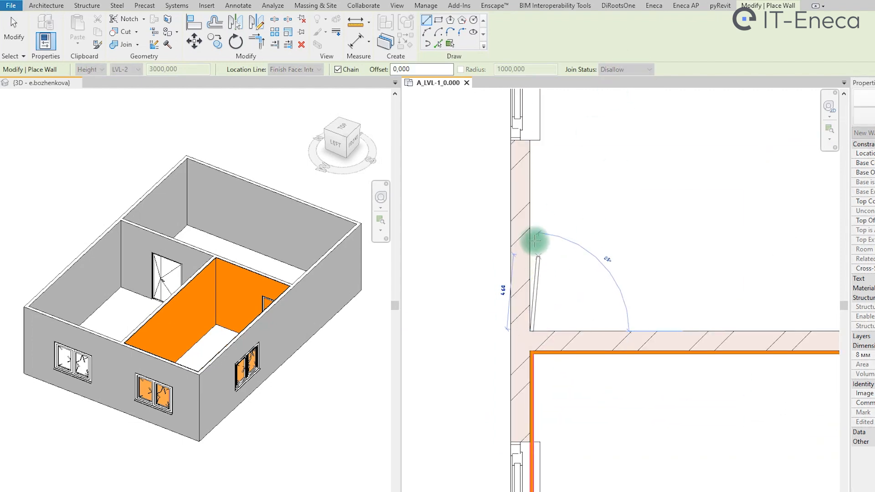
{"action": "scroll", "coordinate": [531, 209], "scroll_direction": "down", "scroll_amount": 2}
{"action": "scroll", "coordinate": [524, 164], "scroll_direction": "up", "scroll_amount": 1}
{"action": "left_click", "coordinate": [517, 161]}
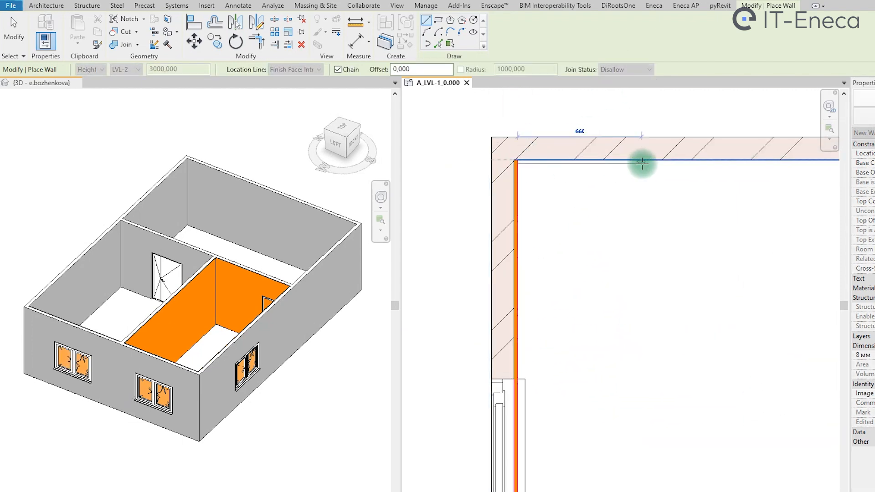
{"action": "scroll", "coordinate": [638, 164], "scroll_direction": "up", "scroll_amount": 1}
{"action": "scroll", "coordinate": [684, 183], "scroll_direction": "down", "scroll_amount": 1}
{"action": "scroll", "coordinate": [651, 183], "scroll_direction": "up", "scroll_amount": 2}
{"action": "left_click", "coordinate": [646, 182]}
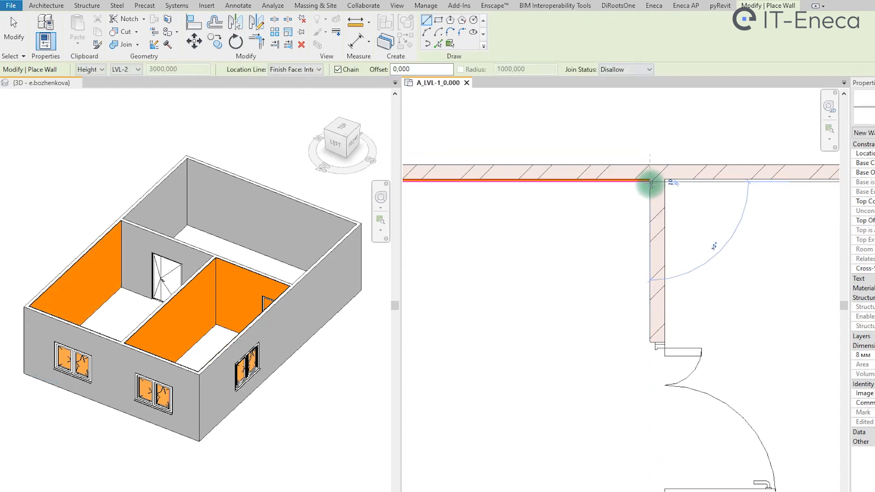
- Draw the finishing walls along the upper room's right and bottom inner faces, ending at the starting corner
{"action": "middle_click_drag", "start_coordinate": [645, 403], "coordinate": [649, 209]}
{"action": "left_click", "coordinate": [653, 472]}
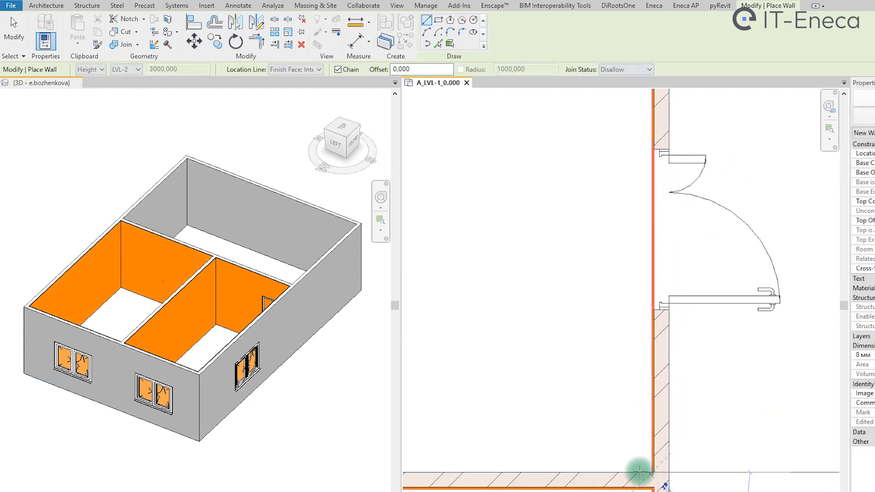
{"action": "middle_click_drag", "start_coordinate": [650, 472], "coordinate": [771, 467]}
{"action": "scroll", "coordinate": [524, 461], "scroll_direction": "down", "scroll_amount": 2}
{"action": "left_click", "coordinate": [487, 457]}
{"action": "scroll", "coordinate": [486, 457], "scroll_direction": "up", "scroll_amount": 2}
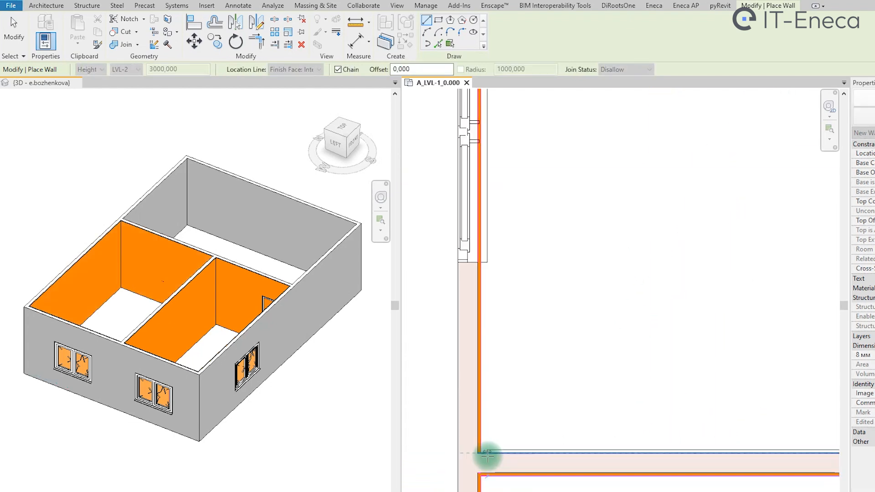
{"action": "key", "text": "Escape"}
{"action": "key", "text": "Escape"}
- Extend the left end of the upper room's bottom finishing wall to meet the left finishing wall at the corner
{"action": "scroll", "coordinate": [488, 452], "scroll_direction": "up", "scroll_amount": 3}
{"action": "left_click", "coordinate": [487, 452]}
{"action": "left_click_drag", "start_coordinate": [481, 451], "coordinate": [471, 453]}
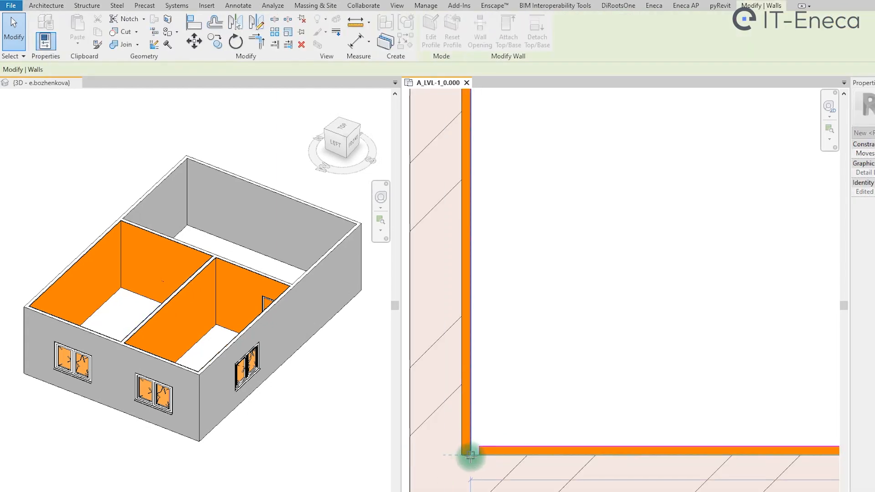
{"action": "key", "text": "Escape"}
- Examine the finishing walls around the door and window openings in the 3D view
{"action": "scroll", "coordinate": [519, 415], "scroll_direction": "down", "scroll_amount": 5}
{"action": "scroll", "coordinate": [524, 402], "scroll_direction": "down", "scroll_amount": 3}
{"action": "middle_click_drag", "start_coordinate": [332, 358], "coordinate": [292, 284], "text": "shift"}
{"action": "left_click", "coordinate": [290, 283]}
{"action": "key", "text": "Escape"}
{"action": "middle_click_drag", "start_coordinate": [292, 284], "coordinate": [254, 255]}
{"action": "middle_click_drag", "start_coordinate": [646, 303], "coordinate": [627, 291]}
- Join the geometry of the upper room's finishing wall with the adjacent window-side outer wall on the floor plan
{"action": "left_click", "coordinate": [751, 5]}
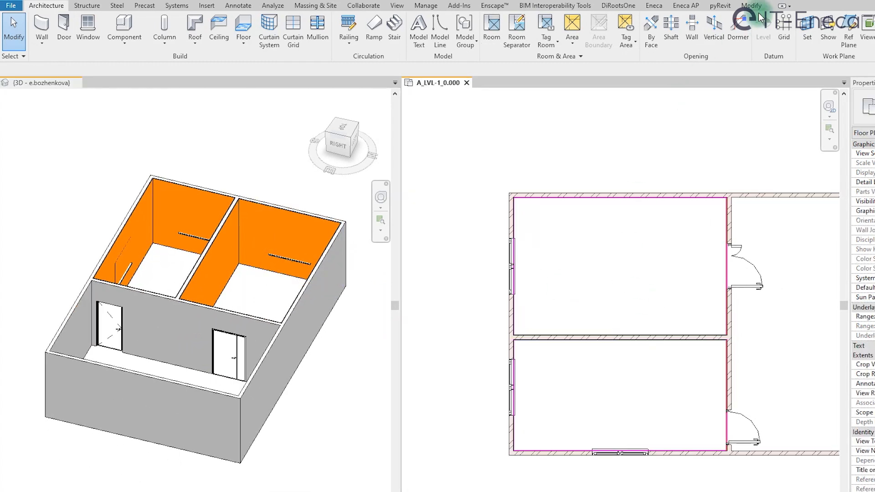
{"action": "left_click", "coordinate": [137, 45]}
{"action": "left_click", "coordinate": [137, 62]}
{"action": "scroll", "coordinate": [524, 255], "scroll_direction": "up", "scroll_amount": 8}
{"action": "left_click", "coordinate": [520, 266]}
{"action": "left_click", "coordinate": [520, 267]}
{"action": "scroll", "coordinate": [524, 307], "scroll_direction": "down", "scroll_amount": 5}
{"action": "middle_click_drag", "start_coordinate": [538, 376], "coordinate": [540, 192]}
{"action": "scroll", "coordinate": [520, 294], "scroll_direction": "up", "scroll_amount": 3}
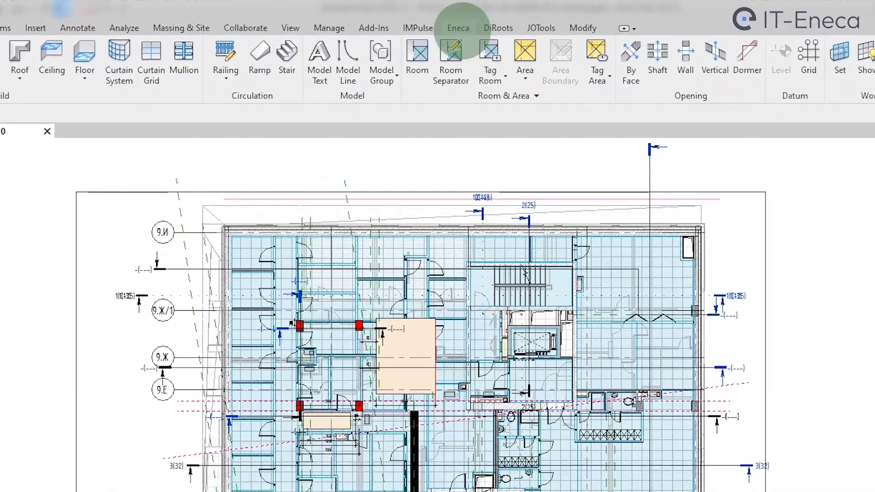
- Review the room finishing, stairs finishing and adjacency pages of the Eneca finishing settings
{"action": "left_click", "coordinate": [455, 21]}
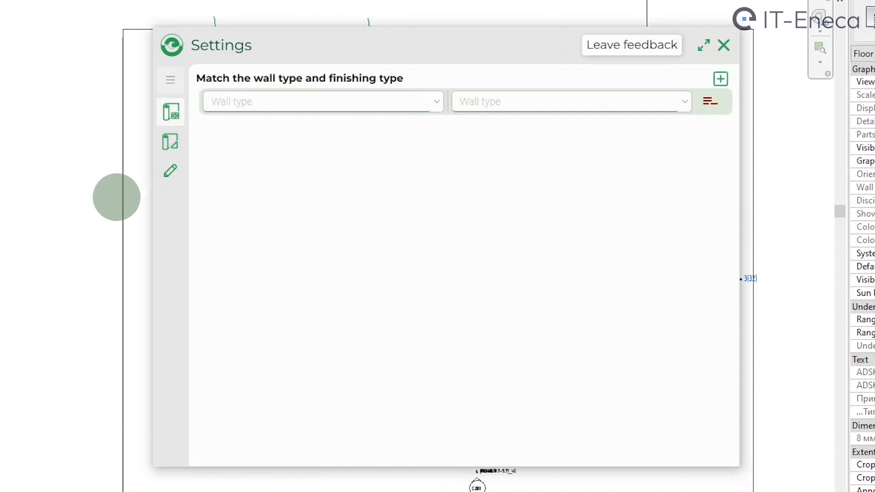
{"action": "left_click", "coordinate": [167, 116]}
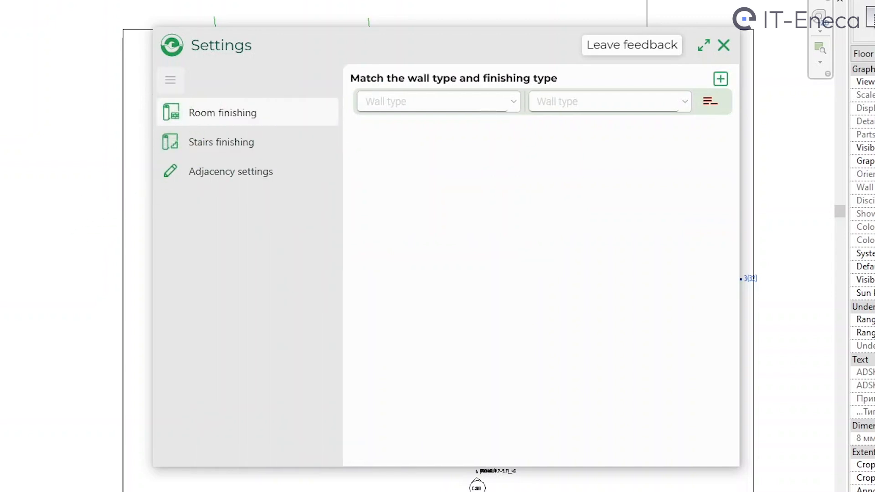
{"action": "left_click", "coordinate": [171, 142]}
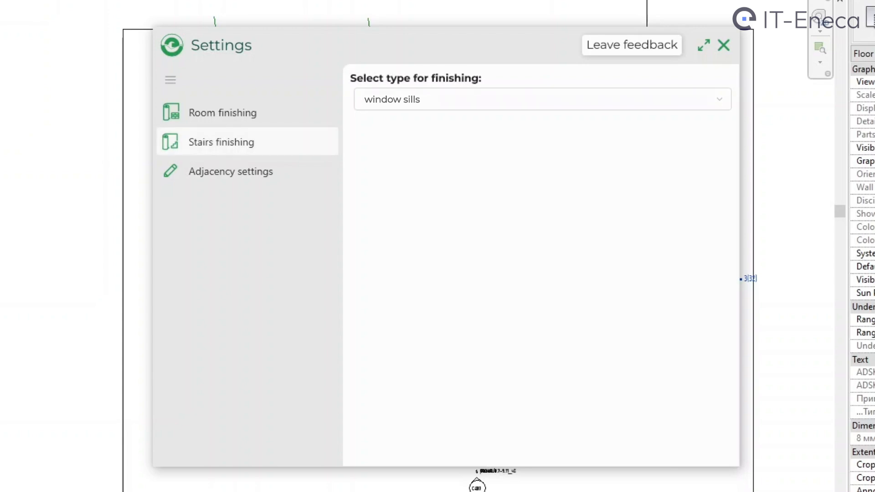
{"action": "left_click", "coordinate": [169, 172]}
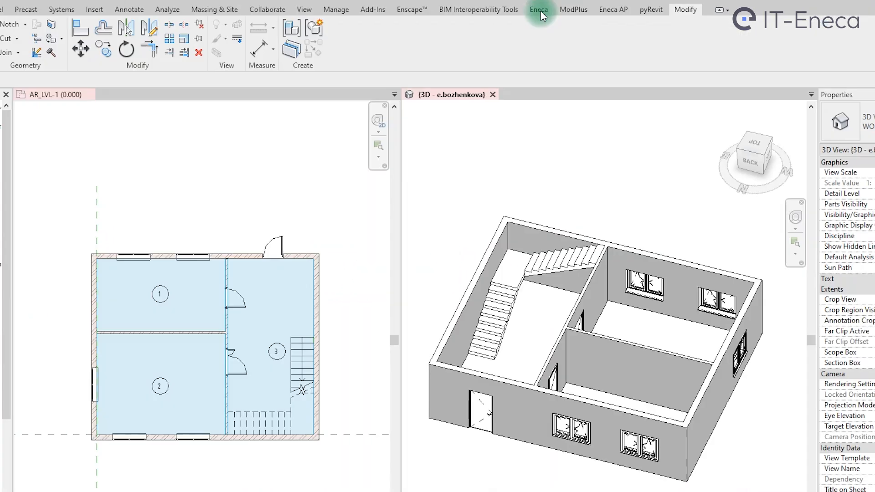
- Open the Eneca finishing settings and add two rows for matching wall types to finishing types
{"action": "left_click", "coordinate": [540, 10]}
{"action": "left_click", "coordinate": [304, 40]}
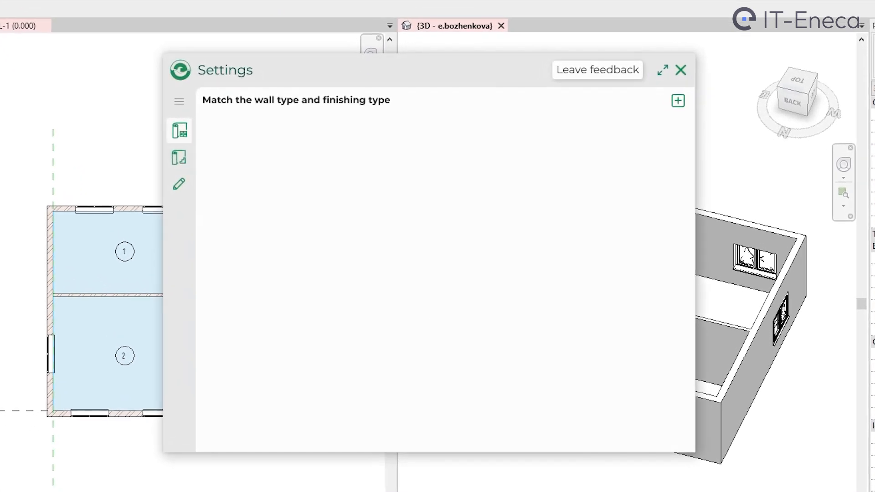
{"action": "left_click", "coordinate": [679, 102]}
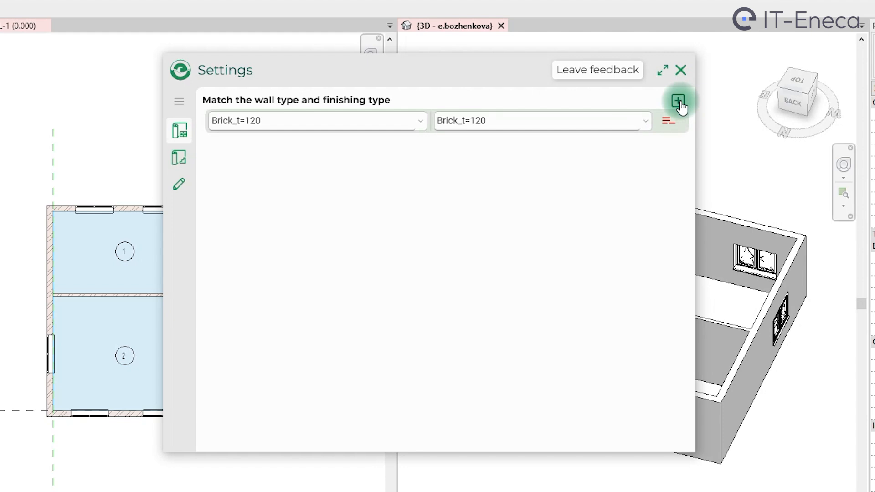
{"action": "left_click", "coordinate": [679, 102]}
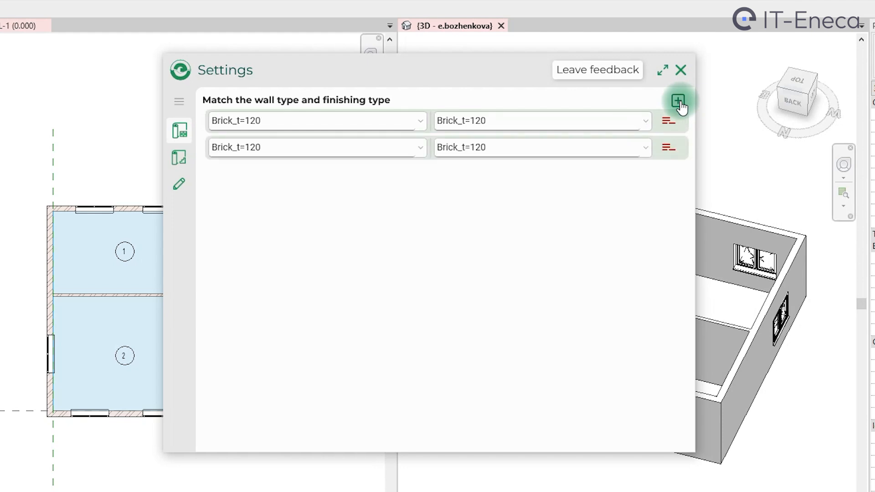
- Match wall type Brick_t=120 with finishing type Finishing_Plaster_t=20 in the first row
{"action": "left_click", "coordinate": [422, 122]}
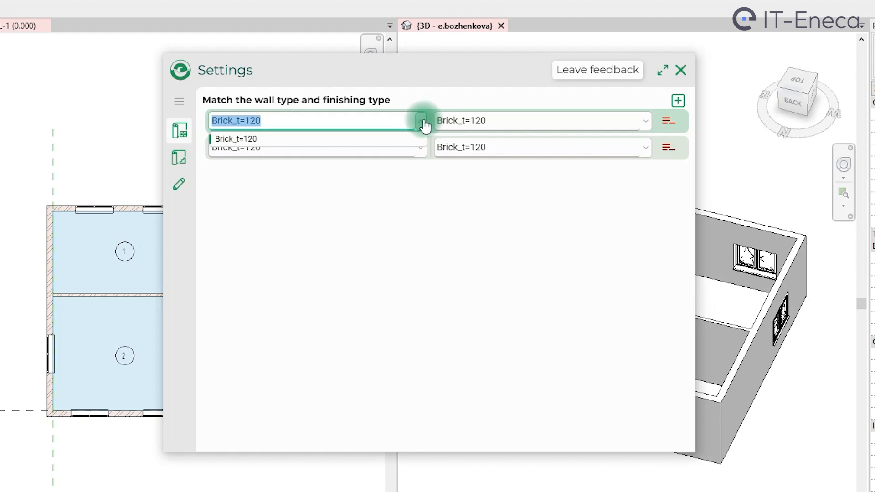
{"action": "left_click", "coordinate": [643, 122]}
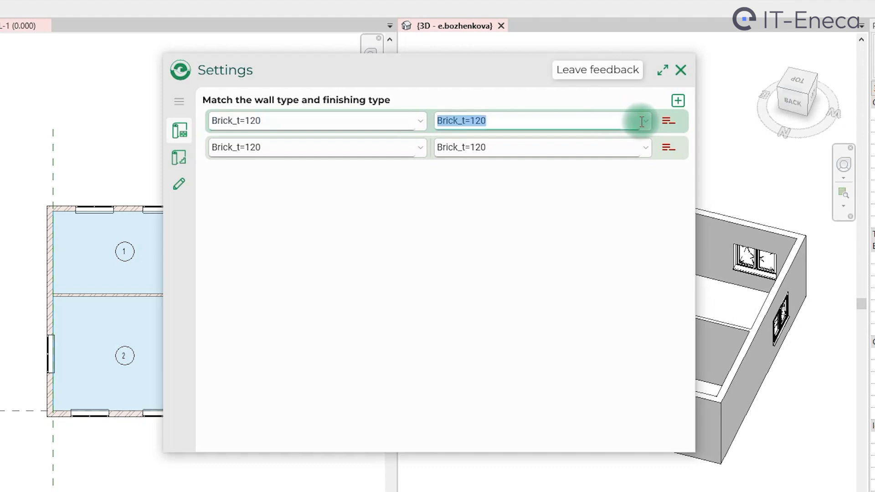
{"action": "left_click", "coordinate": [645, 122]}
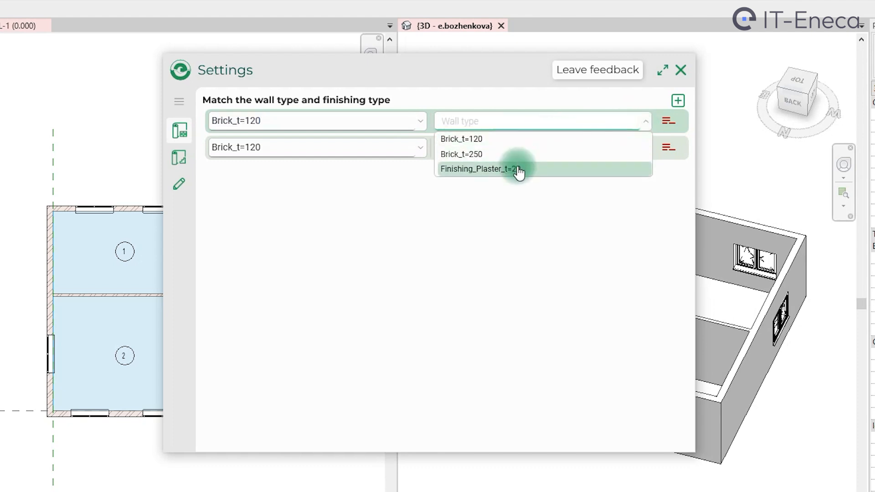
{"action": "left_click", "coordinate": [518, 169]}
- Match wall type Brick_t=250 with finishing type Finishing_Plaster_t=20 in the second row
{"action": "left_click", "coordinate": [416, 153]}
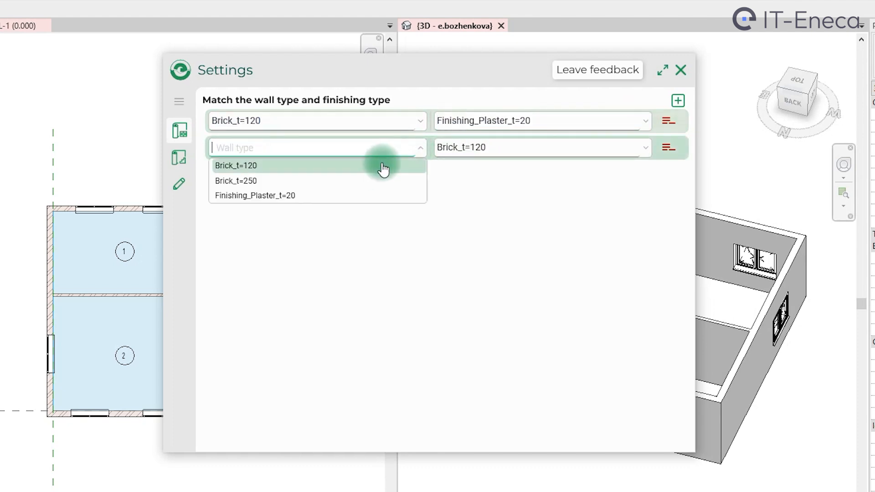
{"action": "left_click", "coordinate": [365, 185]}
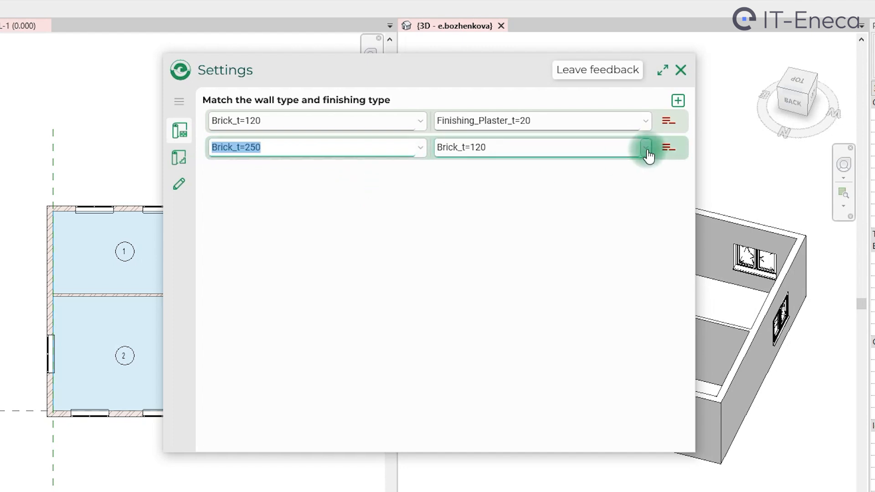
{"action": "left_click", "coordinate": [648, 156]}
{"action": "left_click", "coordinate": [553, 199]}
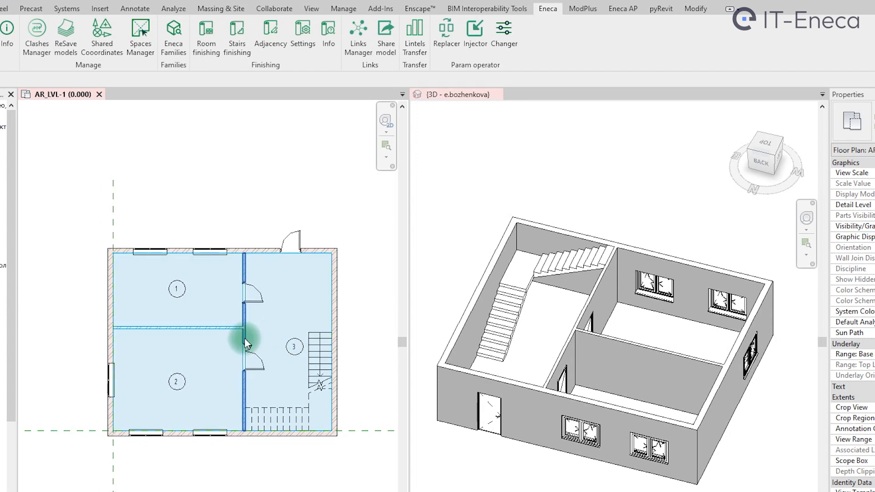
- Generate room finishing for rooms 1, 2 and 3 on the AR_LVL-1 floor plan
{"action": "scroll", "coordinate": [244, 338], "scroll_direction": "up", "scroll_amount": 1}
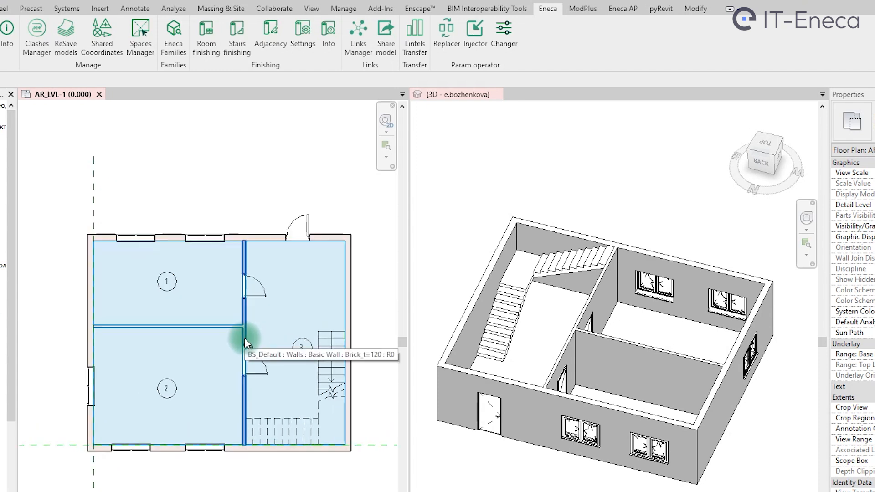
{"action": "left_click", "coordinate": [217, 36]}
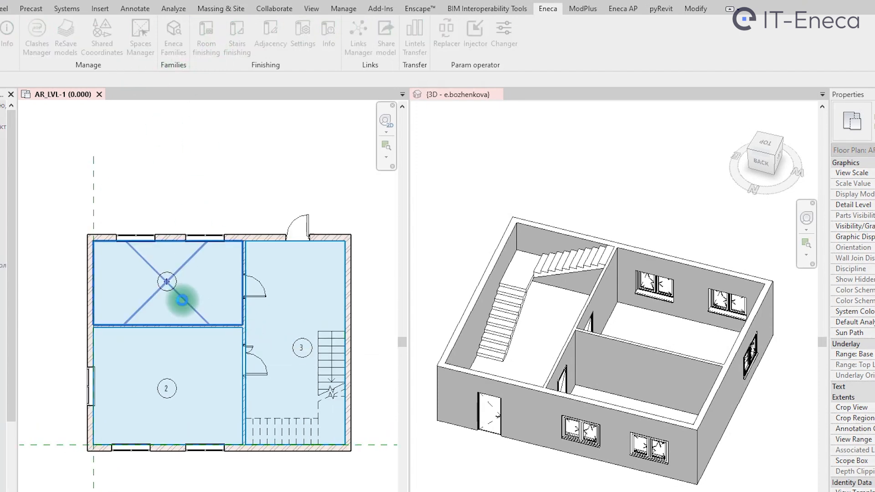
{"action": "left_click", "coordinate": [182, 300]}
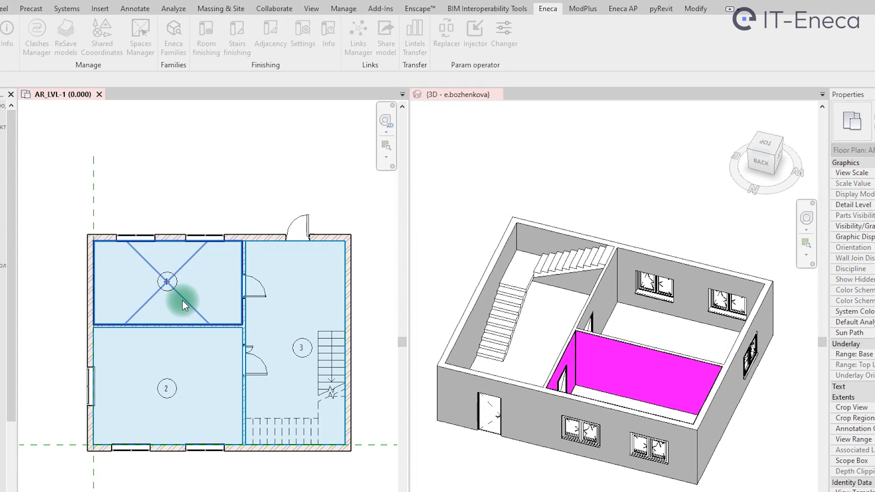
{"action": "left_click", "coordinate": [185, 415]}
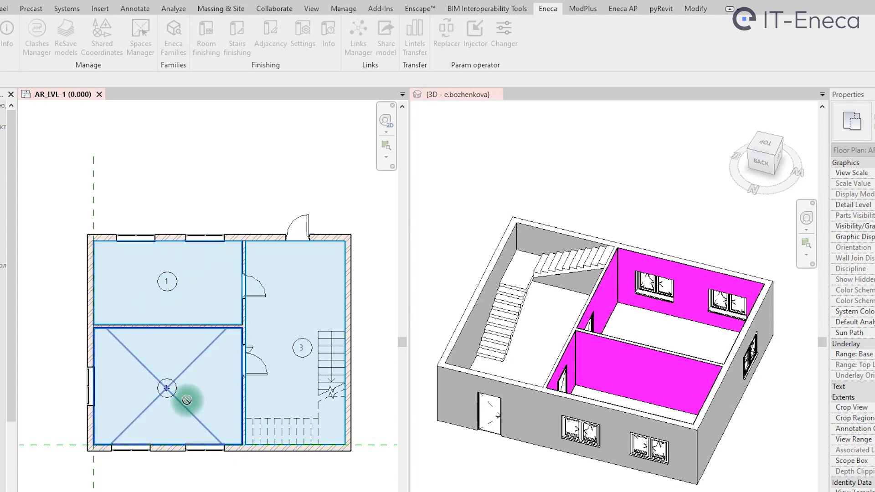
{"action": "left_click", "coordinate": [285, 337]}
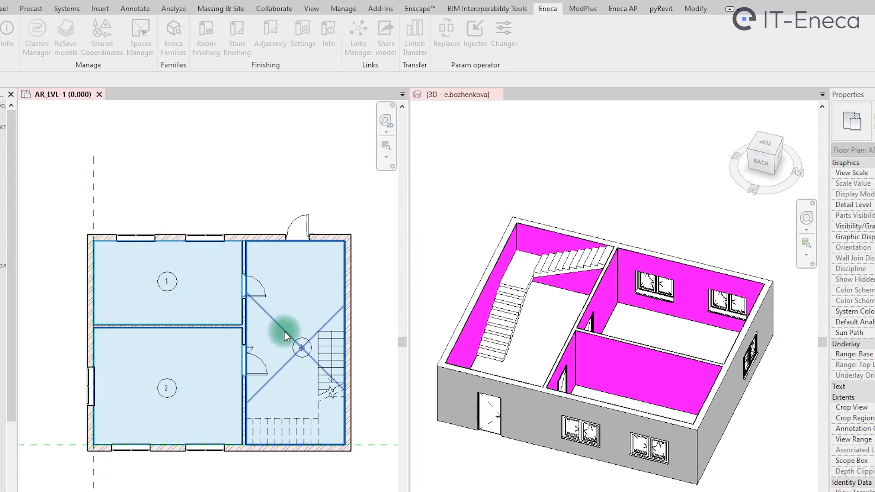
{"action": "left_click", "coordinate": [515, 351]}
{"action": "middle_click_drag", "start_coordinate": [595, 343], "coordinate": [547, 347], "text": "shift"}
{"action": "left_click", "coordinate": [538, 258]}
{"action": "left_click", "coordinate": [572, 180]}
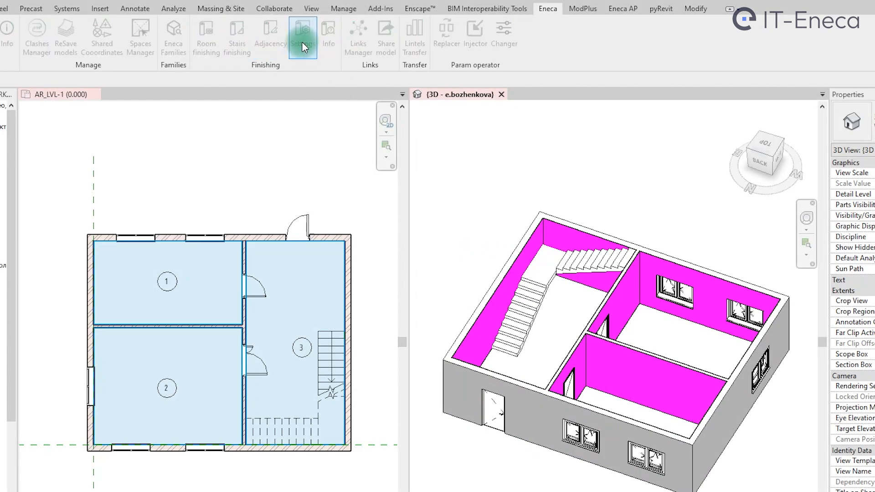
- Set the stairs finishing type to Tiles_t=20 in the finishing settings and close them
{"action": "left_click", "coordinate": [302, 42]}
{"action": "left_click", "coordinate": [215, 212]}
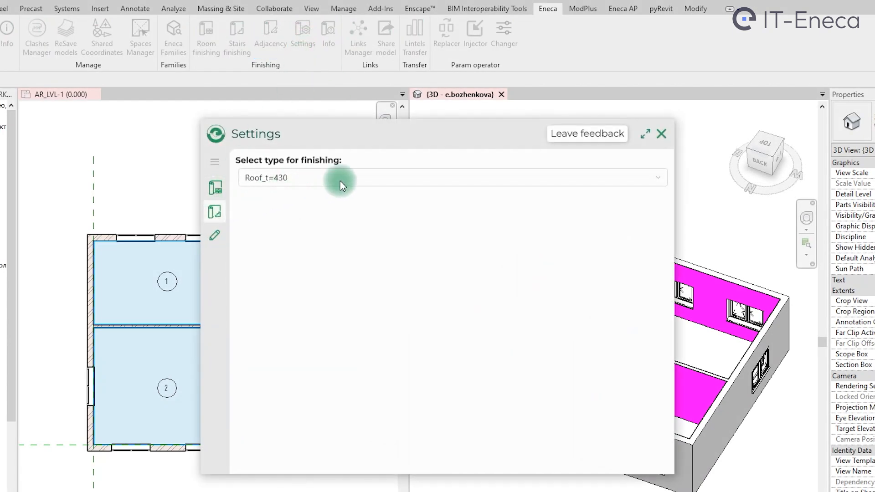
{"action": "left_click", "coordinate": [395, 181]}
{"action": "left_click", "coordinate": [302, 232]}
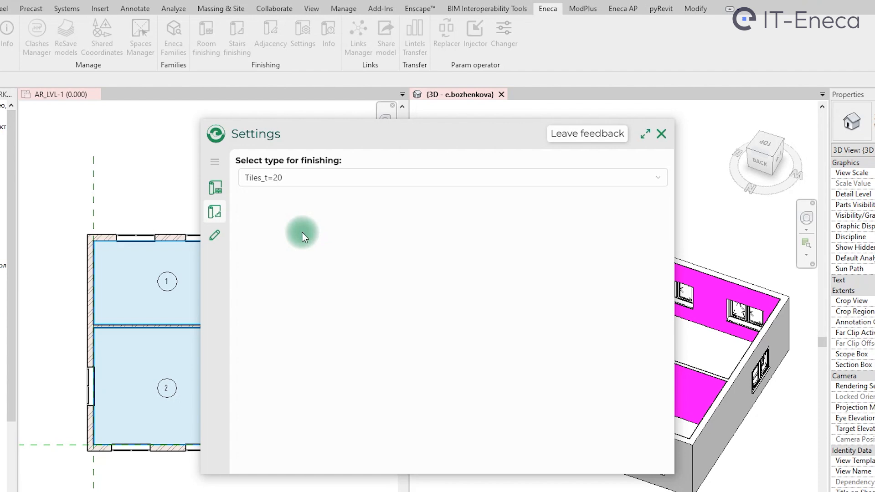
{"action": "left_click", "coordinate": [660, 136]}
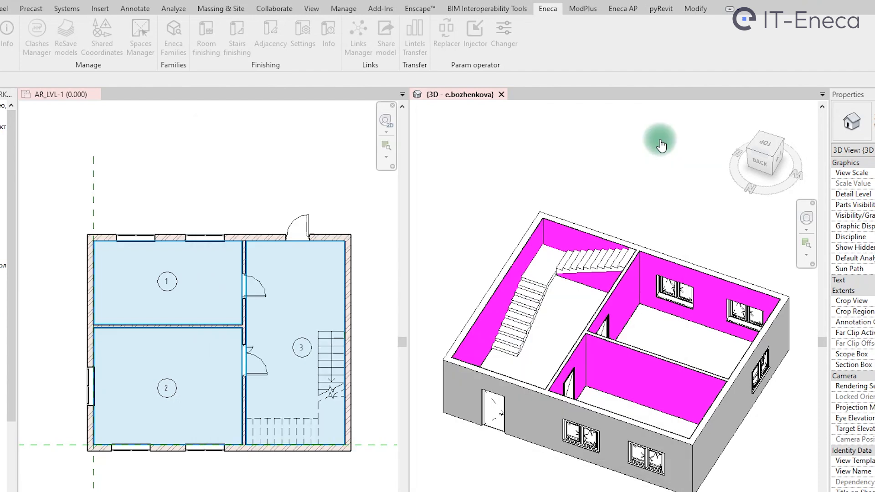
- Generate stairs finishing for the staircase in room 3
{"action": "left_click", "coordinate": [457, 216]}
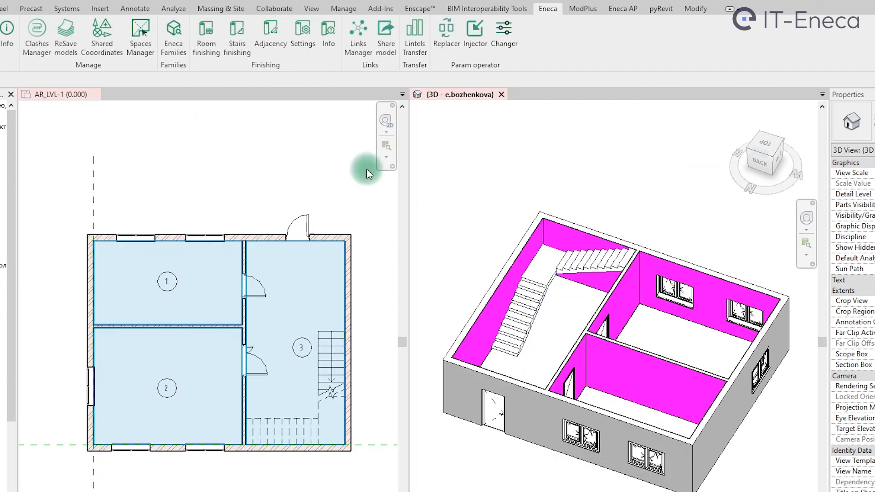
{"action": "left_click", "coordinate": [521, 308]}
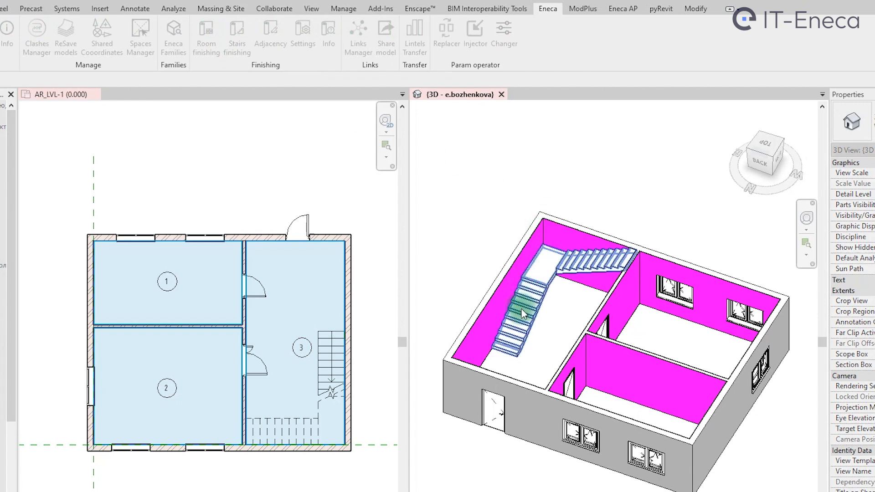
{"action": "left_click", "coordinate": [590, 288]}
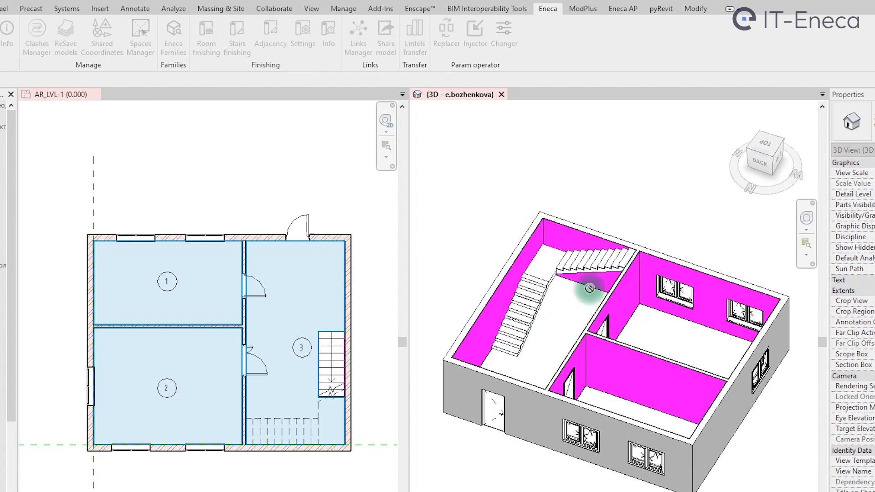
- Select the generated tile finishing on the upper stair flight and examine it in the floor plan and 3D views
{"action": "left_click", "coordinate": [322, 381]}
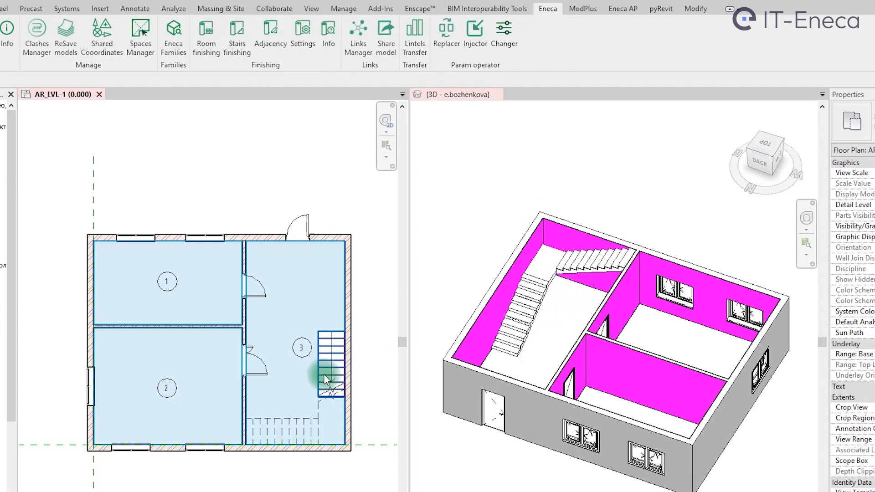
{"action": "left_click", "coordinate": [326, 380]}
{"action": "left_click", "coordinate": [475, 345]}
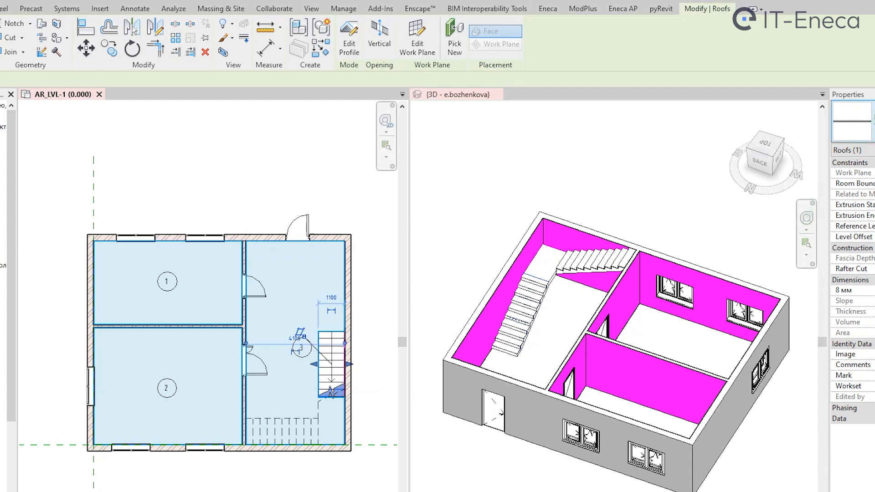
{"action": "left_click", "coordinate": [632, 251]}
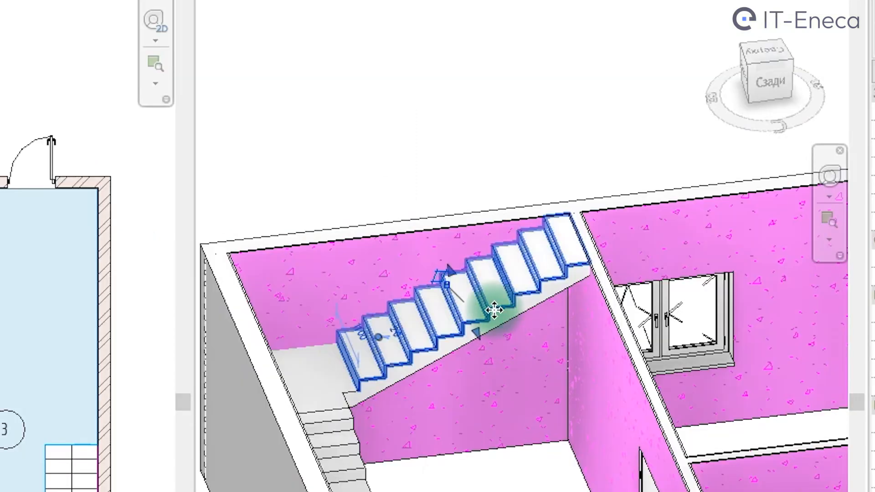
{"action": "scroll", "coordinate": [494, 310], "scroll_direction": "up", "scroll_amount": 3}
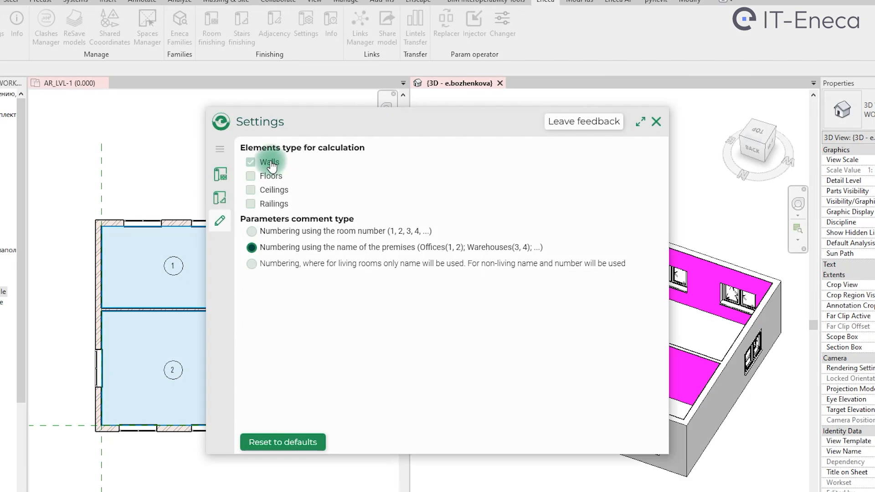
- Configure the adjacency settings to calculate walls and number comments using the name of the premises
{"action": "left_click", "coordinate": [240, 184]}
{"action": "left_click", "coordinate": [264, 229]}
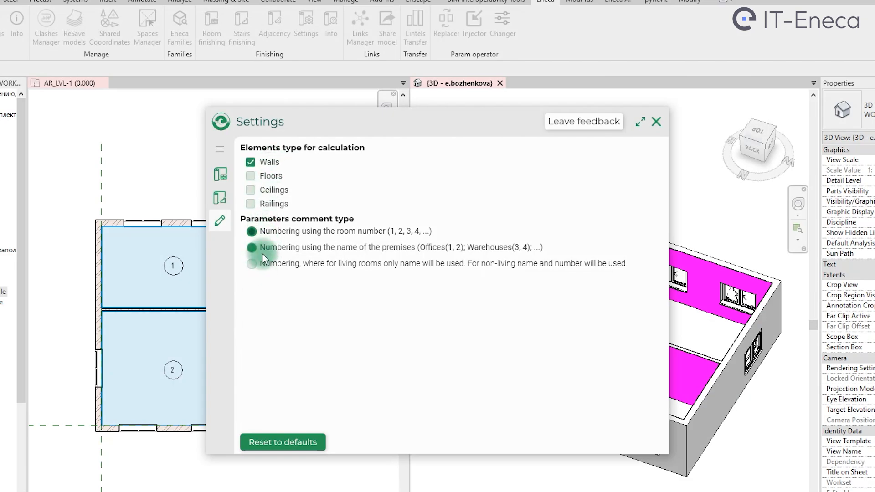
{"action": "left_click", "coordinate": [252, 163]}
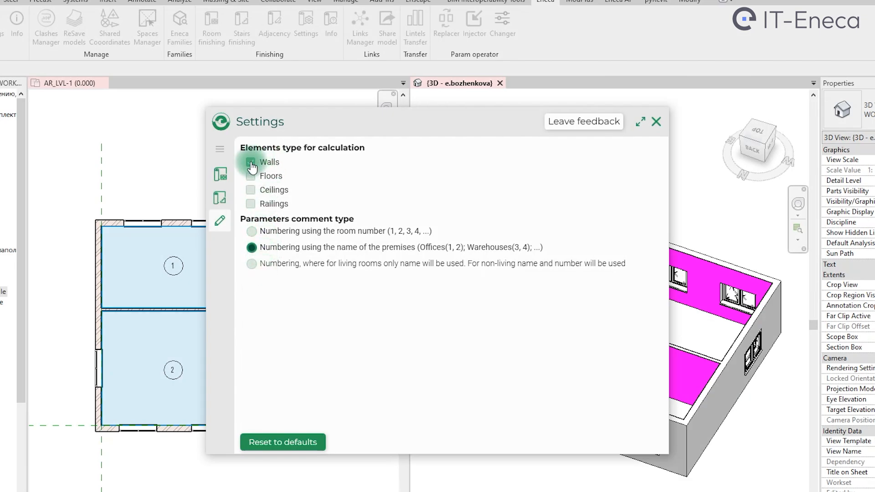
{"action": "left_click", "coordinate": [657, 121]}
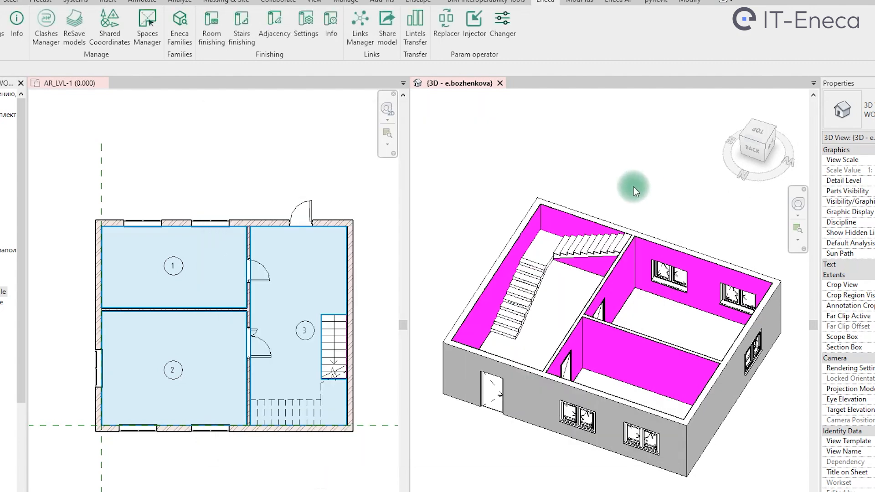
- Inspect the properties of room 3 and of the finishing wall beside its staircase
{"action": "left_click", "coordinate": [305, 335]}
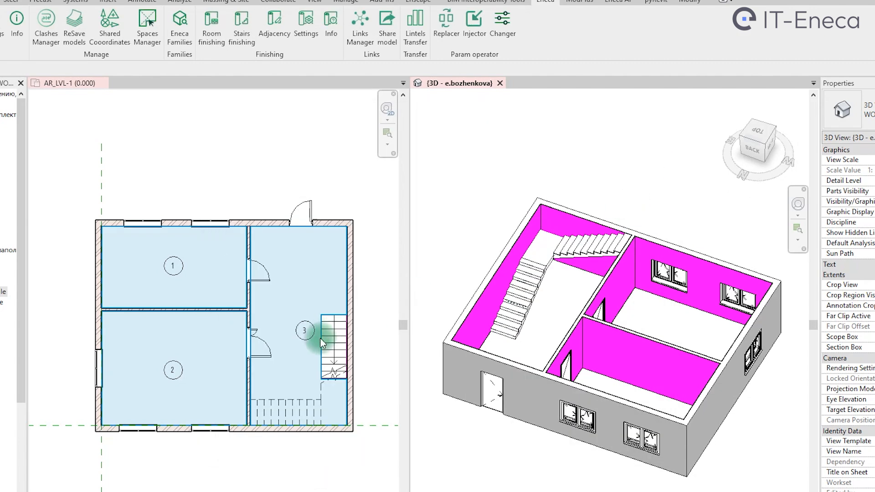
{"action": "left_click", "coordinate": [292, 345]}
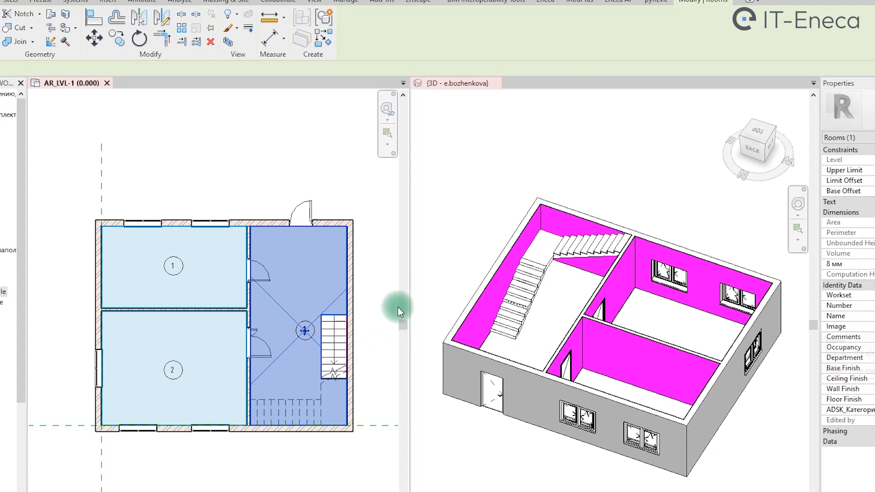
{"action": "left_click", "coordinate": [582, 306]}
{"action": "scroll", "coordinate": [533, 294], "scroll_direction": "up", "scroll_amount": 2}
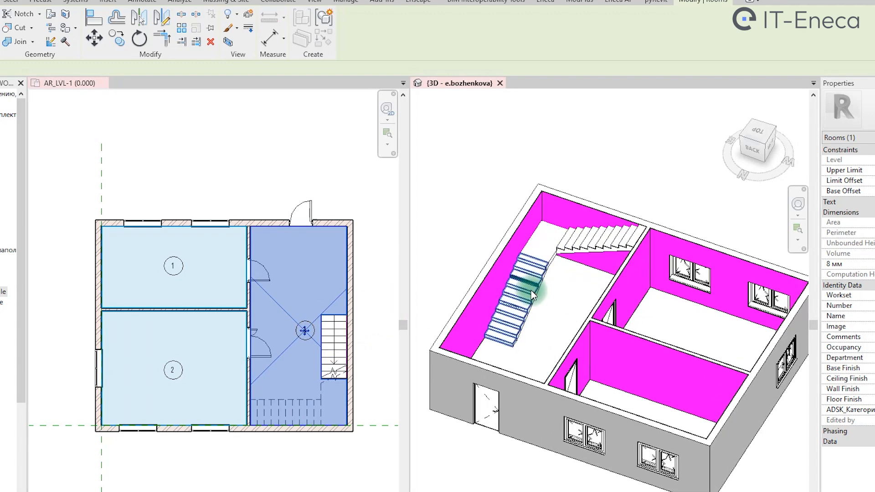
{"action": "left_click", "coordinate": [494, 294]}
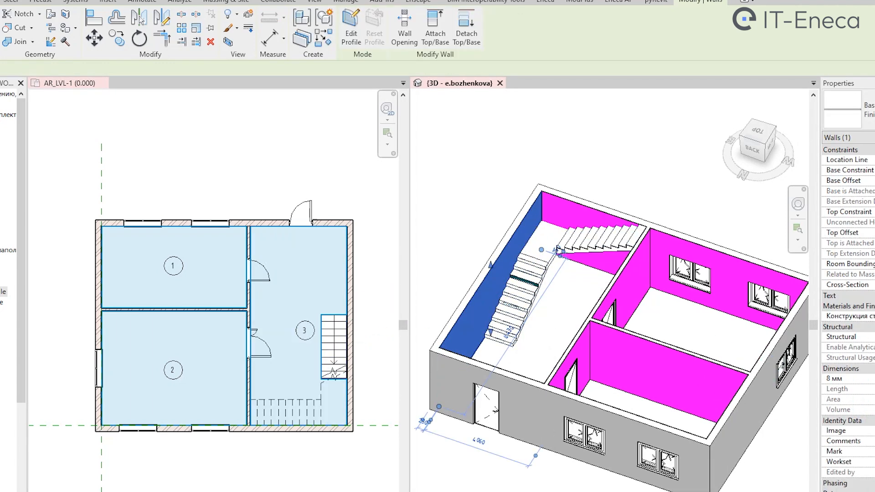
{"action": "key", "text": "Escape"}
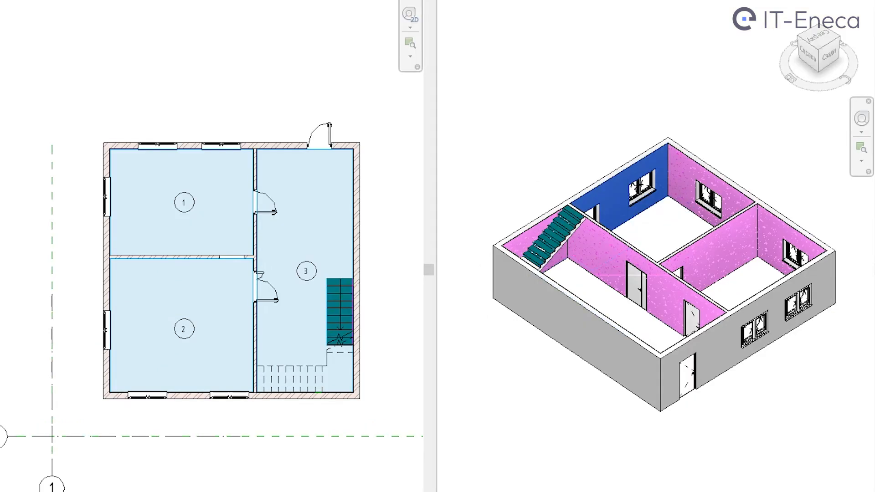
- Examine the finishing wall along the lower side of room 2 in the floor plan and 3D views
{"action": "left_click", "coordinate": [498, 263]}
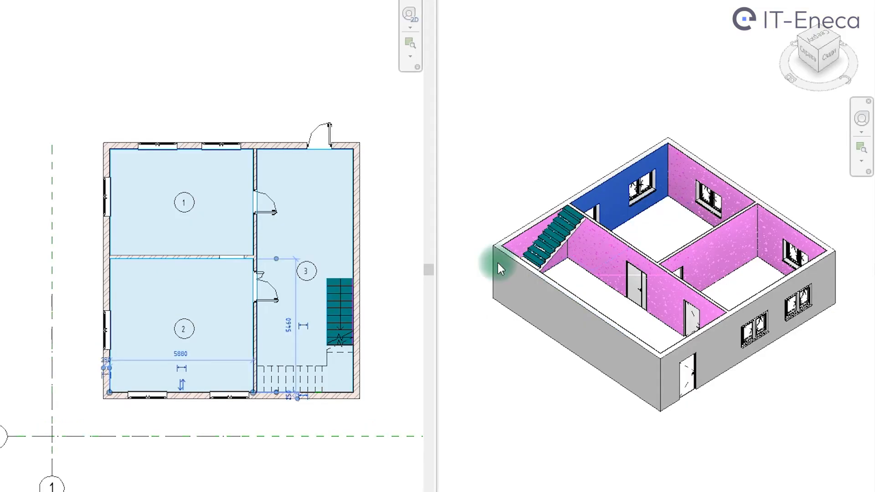
{"action": "left_click", "coordinate": [144, 392]}
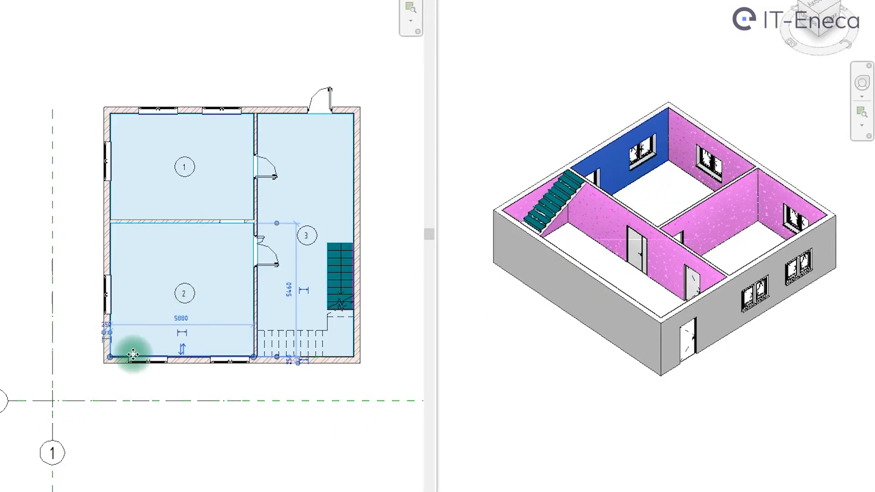
{"action": "scroll", "coordinate": [146, 391], "scroll_direction": "up", "scroll_amount": 3}
{"action": "left_click", "coordinate": [263, 266]}
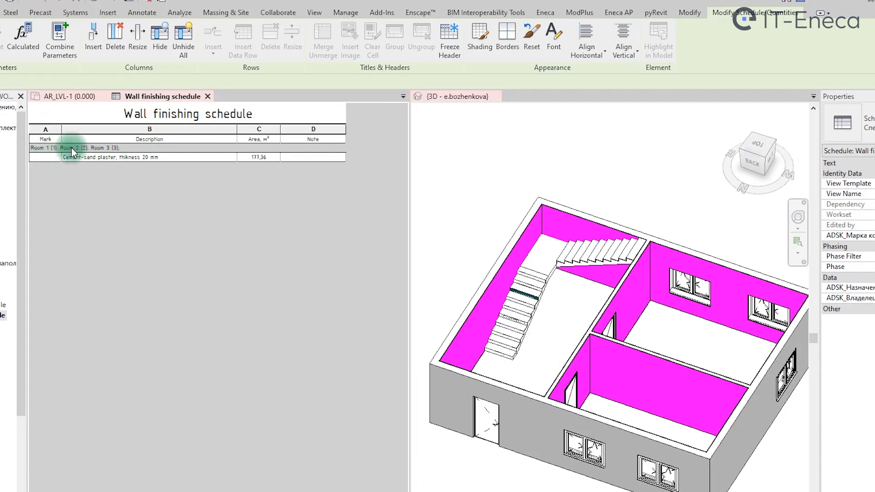
- Select the cement-sand plaster row in the wall finishing schedule and check its walls in the 3D and AR_LVL-1 views
{"action": "left_click", "coordinate": [182, 157]}
{"action": "left_click", "coordinate": [473, 228]}
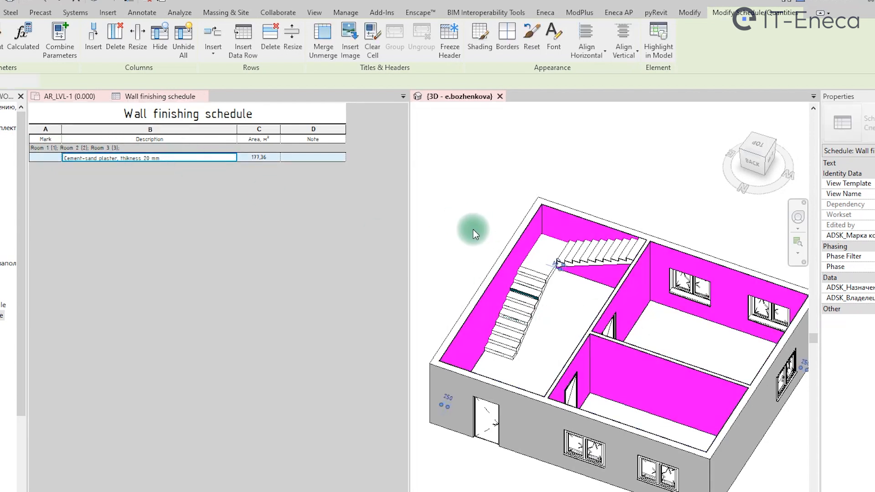
{"action": "left_click", "coordinate": [75, 96]}
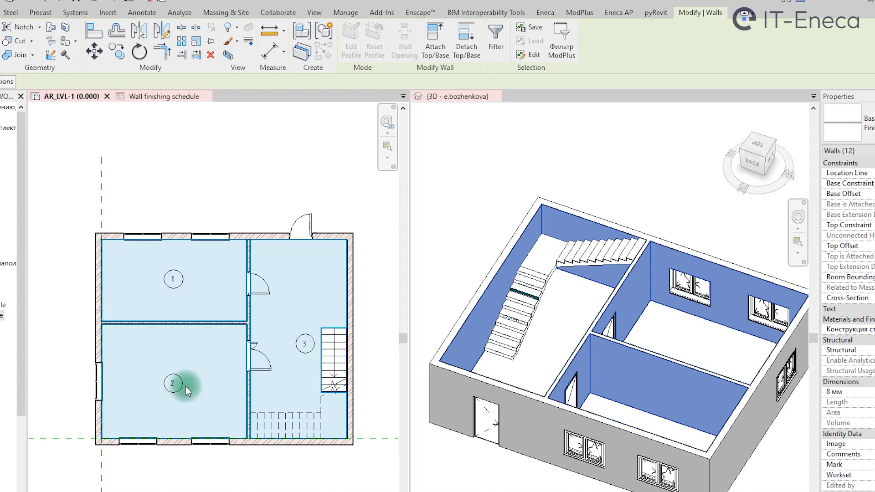
- Open the stairs finishing schedule and check its rows against the tile finishing on the stair flights in 3D
{"action": "double_click", "coordinate": [1, 306]}
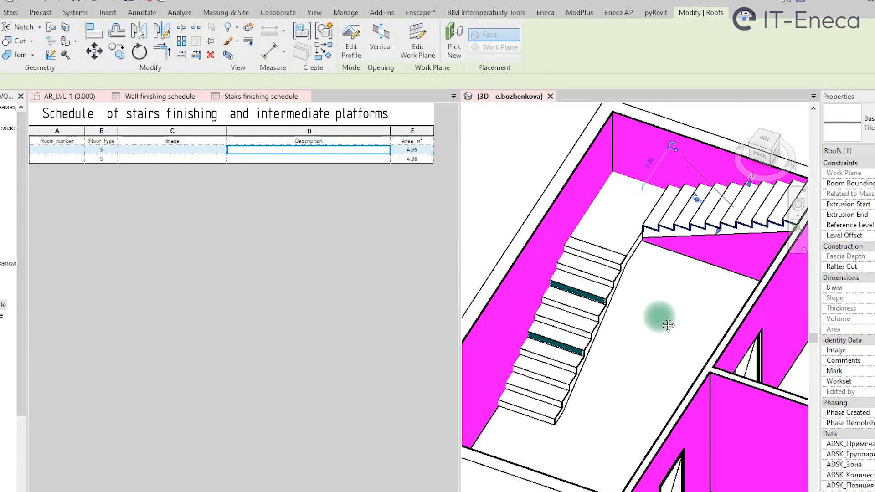
{"action": "left_click", "coordinate": [363, 160]}
{"action": "scroll", "coordinate": [596, 335], "scroll_direction": "up", "scroll_amount": 3}
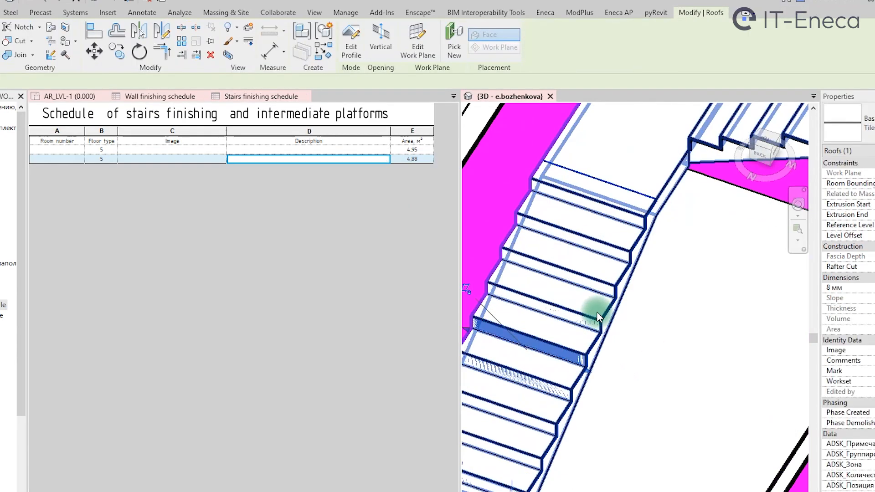
{"action": "scroll", "coordinate": [597, 314], "scroll_direction": "down", "scroll_amount": 6}
{"action": "middle_click_drag", "start_coordinate": [640, 342], "coordinate": [628, 339]}
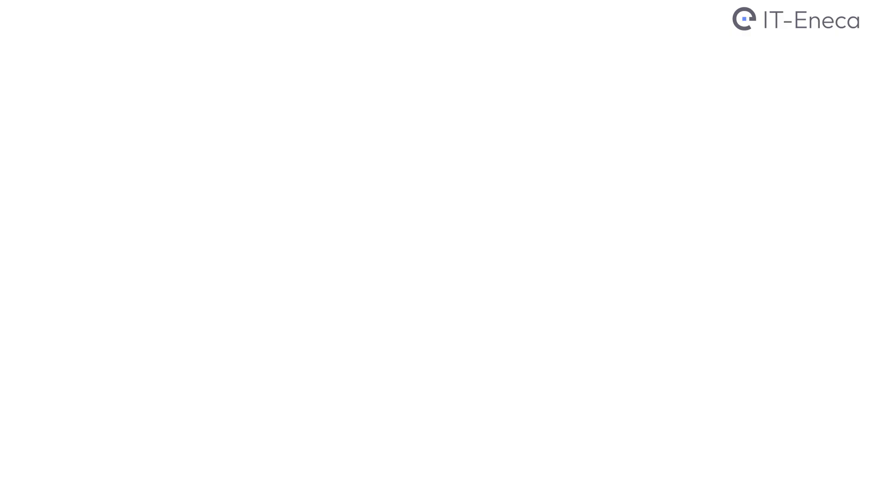